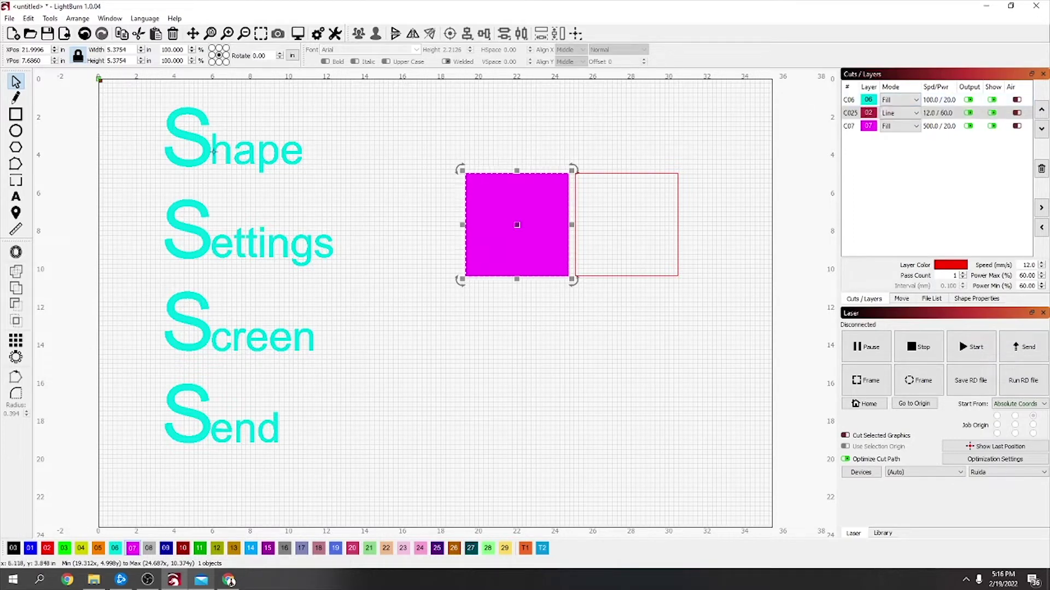
Enter speed 400 and max/min power 18 in layer C06's cut settings.
{"action": "double_click", "coordinate": [938, 101]}
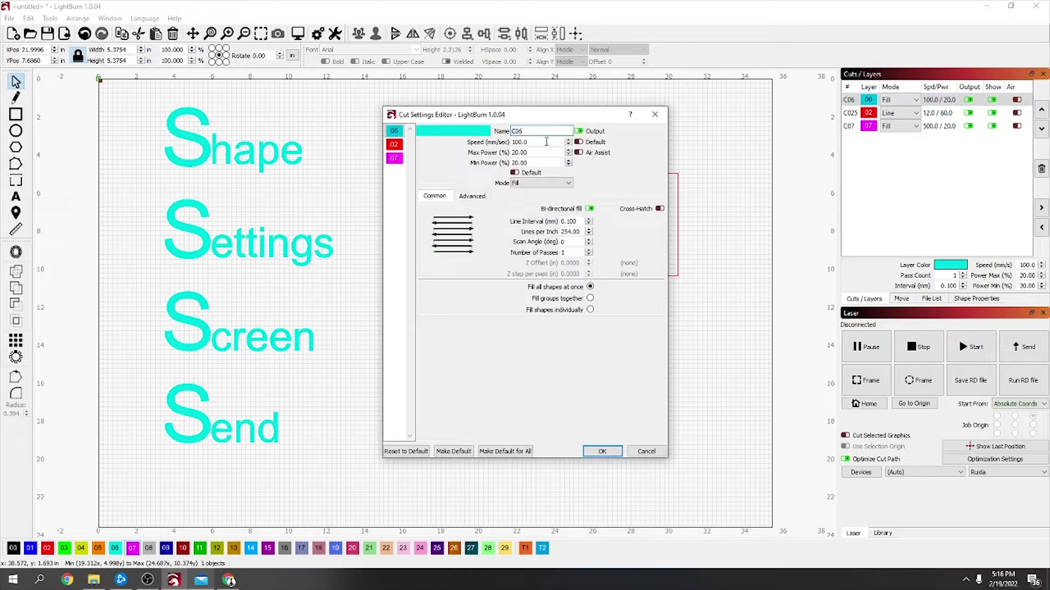
{"action": "left_click", "coordinate": [655, 115]}
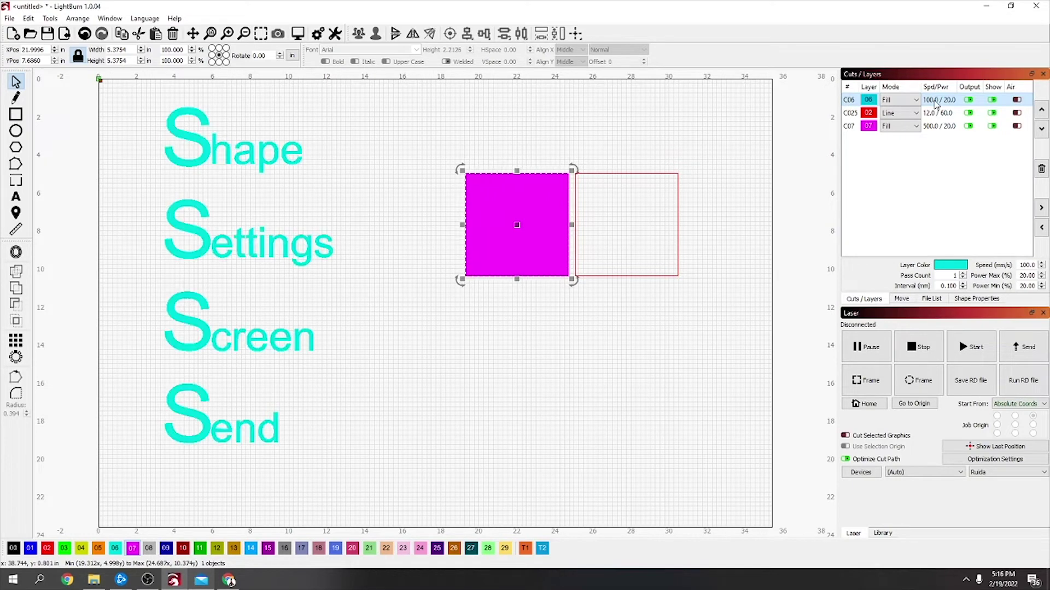
{"action": "double_click", "coordinate": [936, 104]}
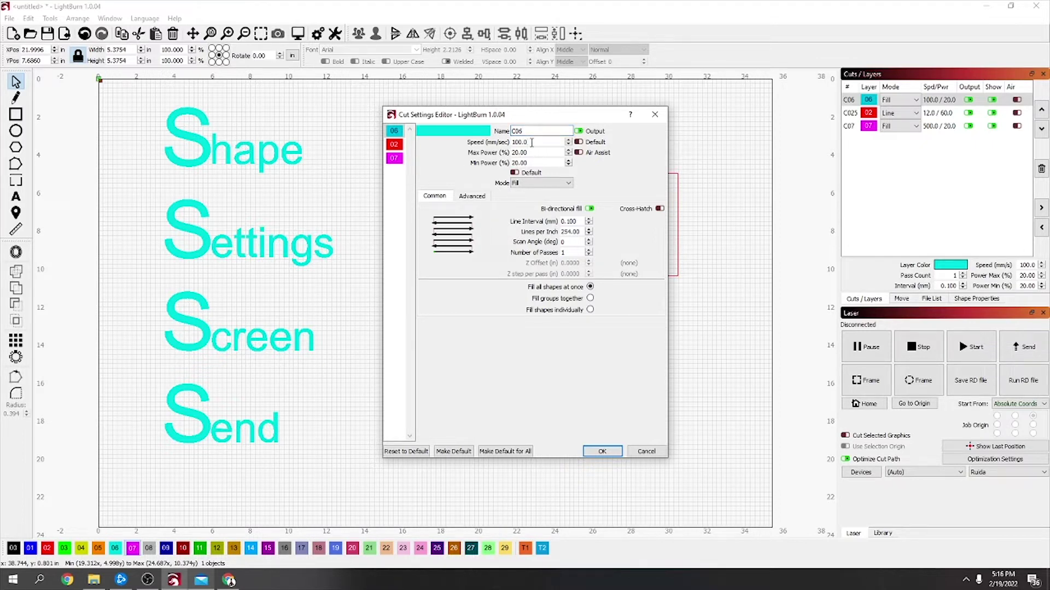
{"action": "left_click_drag", "start_coordinate": [532, 142], "coordinate": [508, 141]}
{"action": "type", "text": "400128"}
Apply C06's 400/18 settings, then enable air assist on the C025 line layer.
{"action": "left_click", "coordinate": [602, 451]}
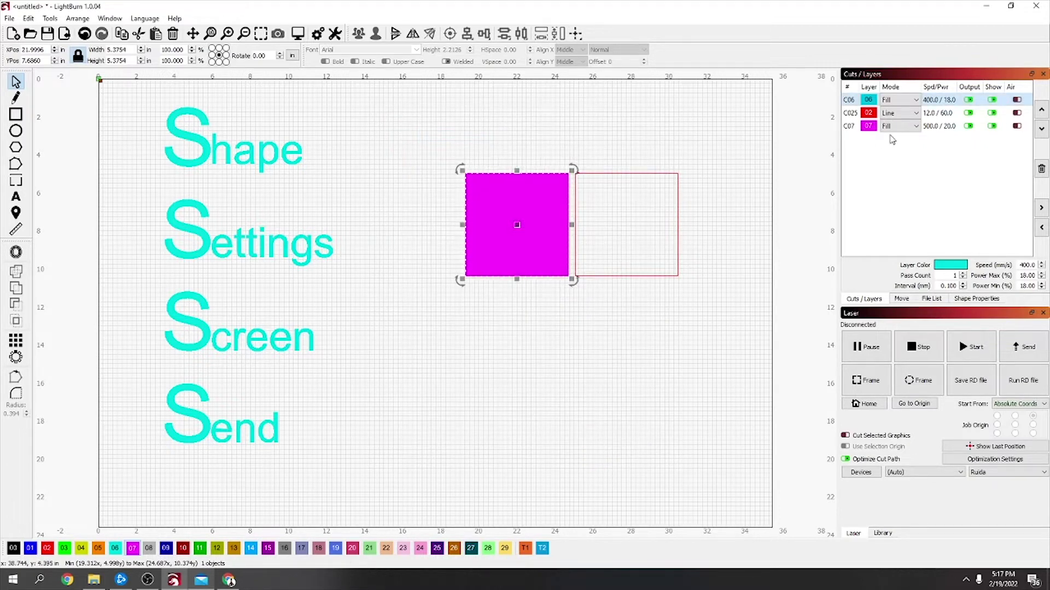
{"action": "left_click", "coordinate": [938, 115]}
{"action": "double_click", "coordinate": [938, 114]}
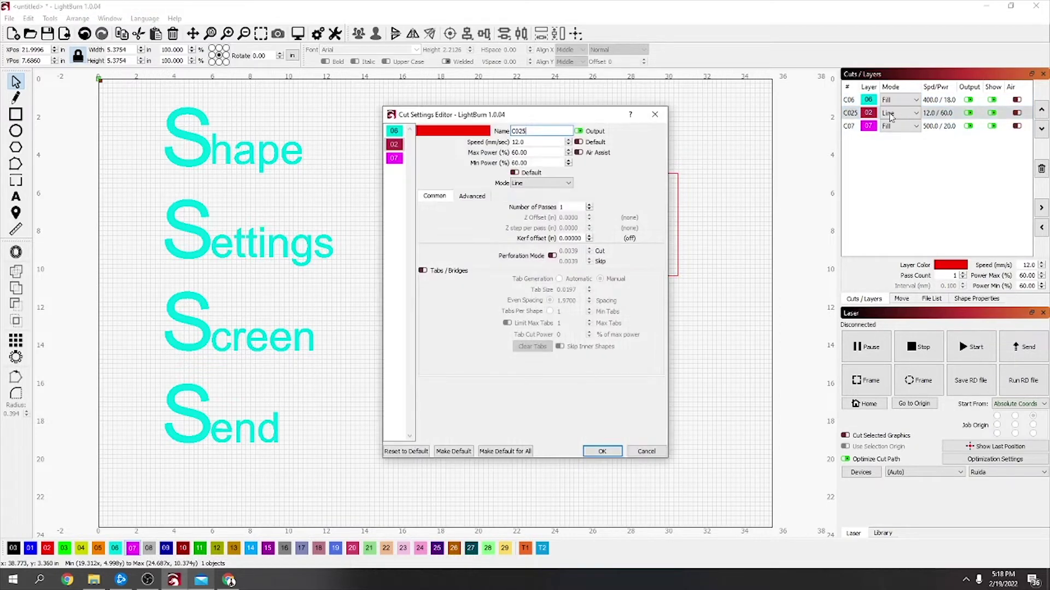
{"action": "left_click", "coordinate": [528, 141]}
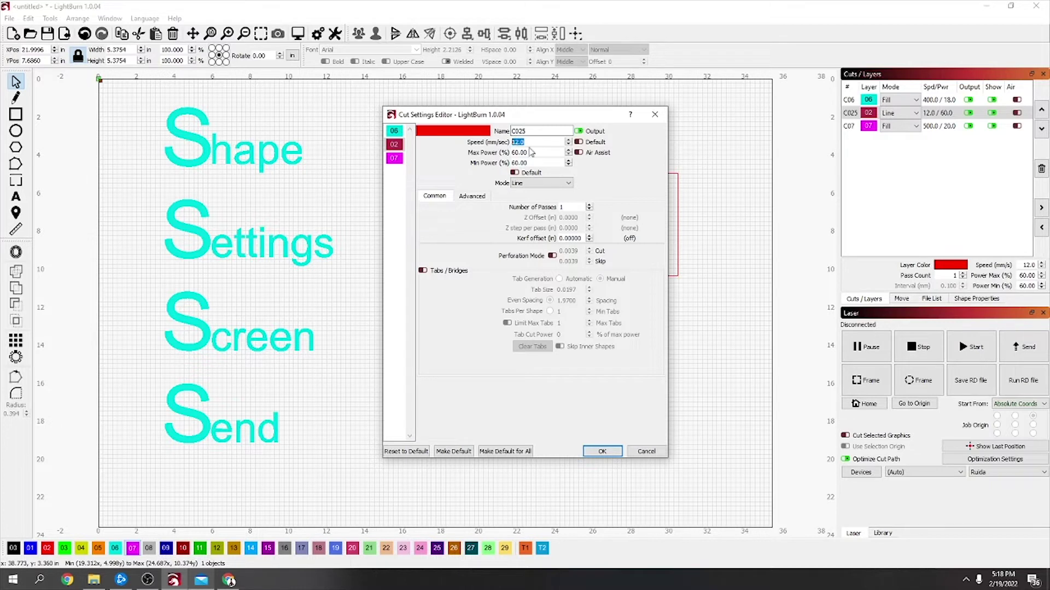
{"action": "key", "text": "Tab"}
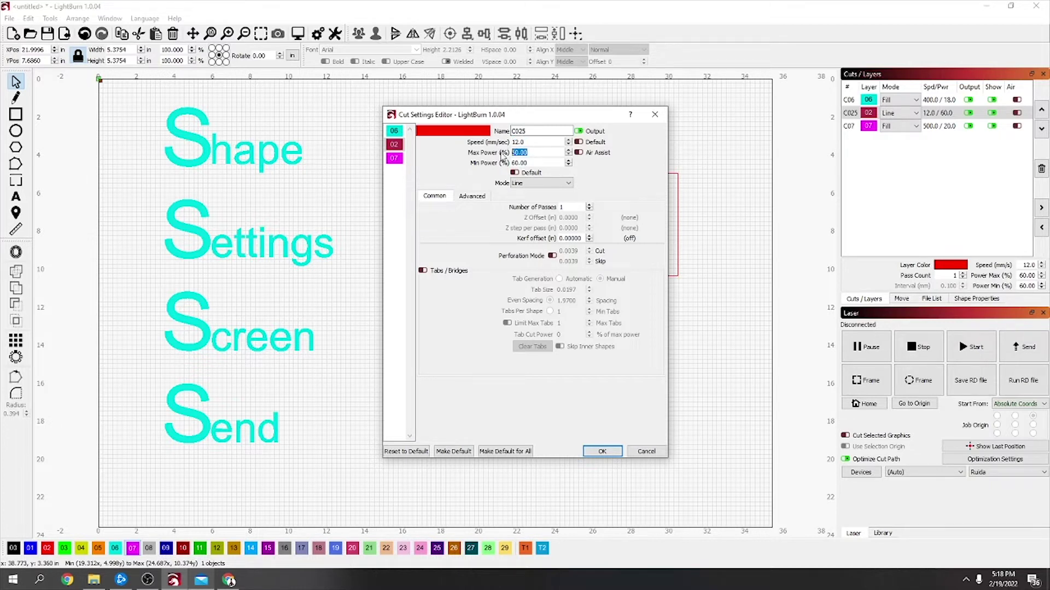
{"action": "left_click", "coordinate": [580, 155]}
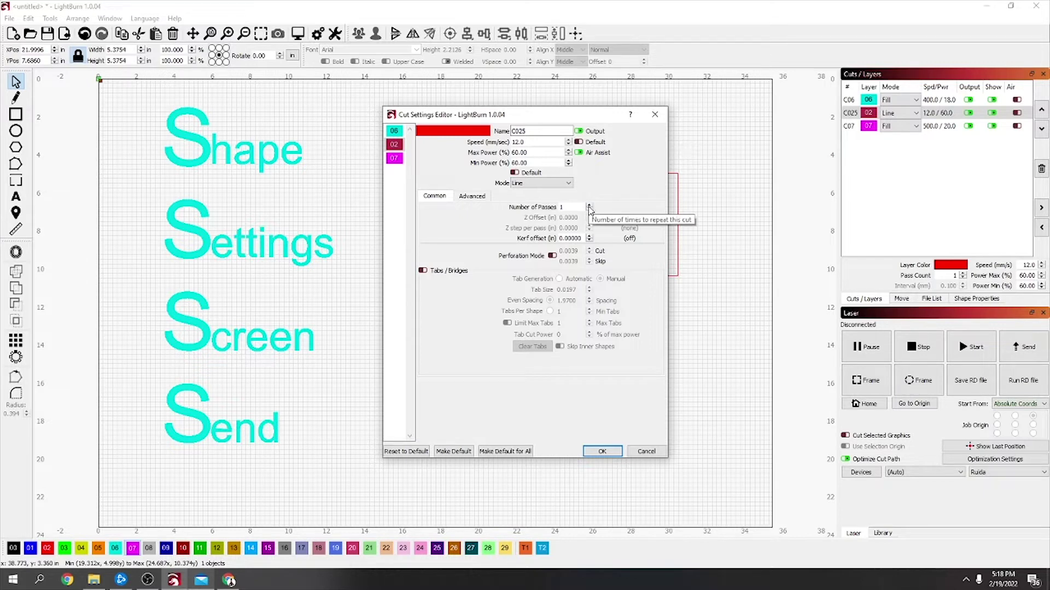
{"action": "left_click", "coordinate": [599, 451]}
{"action": "left_click", "coordinate": [948, 127]}
Give the magenta square's layer C07 speed 400 and max/min power 18.
{"action": "double_click", "coordinate": [947, 127]}
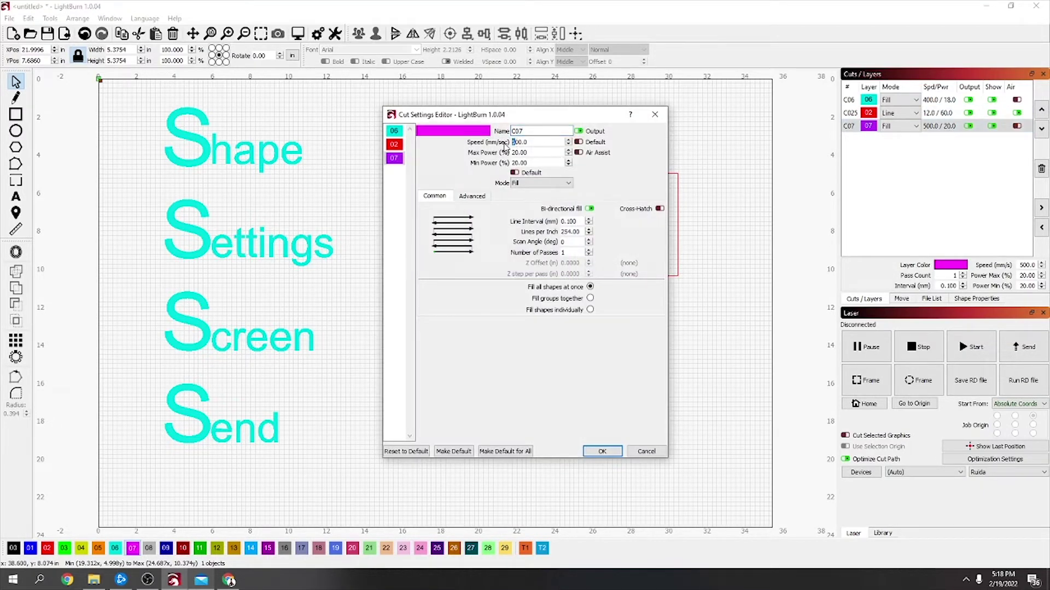
{"action": "type", "text": "4"}
{"action": "left_click_drag", "start_coordinate": [517, 153], "coordinate": [503, 155]}
{"action": "type", "text": "18"}
{"action": "left_click", "coordinate": [559, 163]}
{"action": "left_click", "coordinate": [603, 452]}
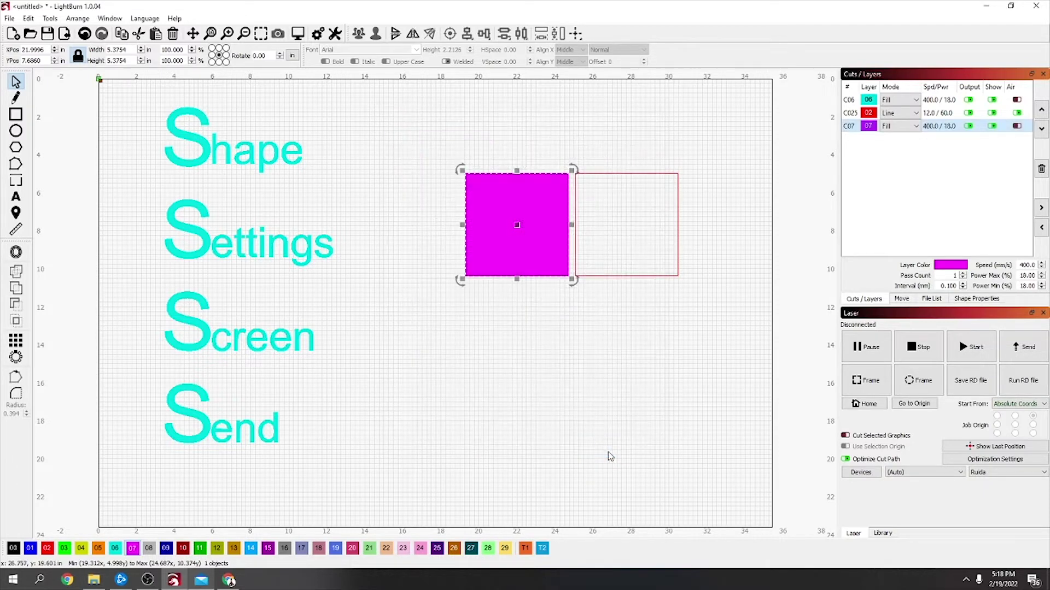
Move layer C025 to the end of the cut order and preview the job (31:23 estimate).
{"action": "left_click", "coordinate": [936, 116]}
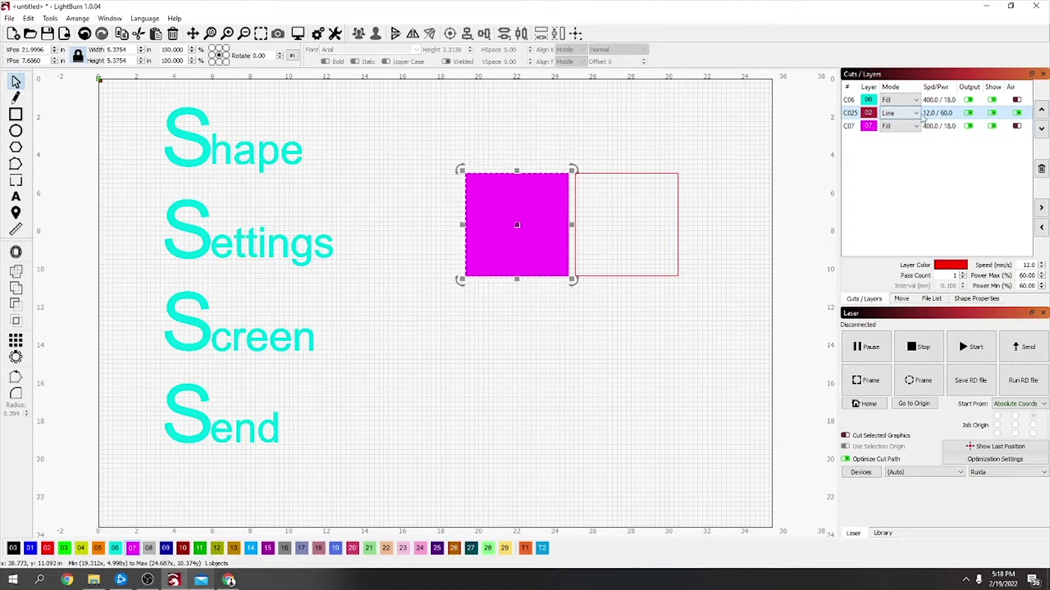
{"action": "left_click", "coordinate": [1041, 127]}
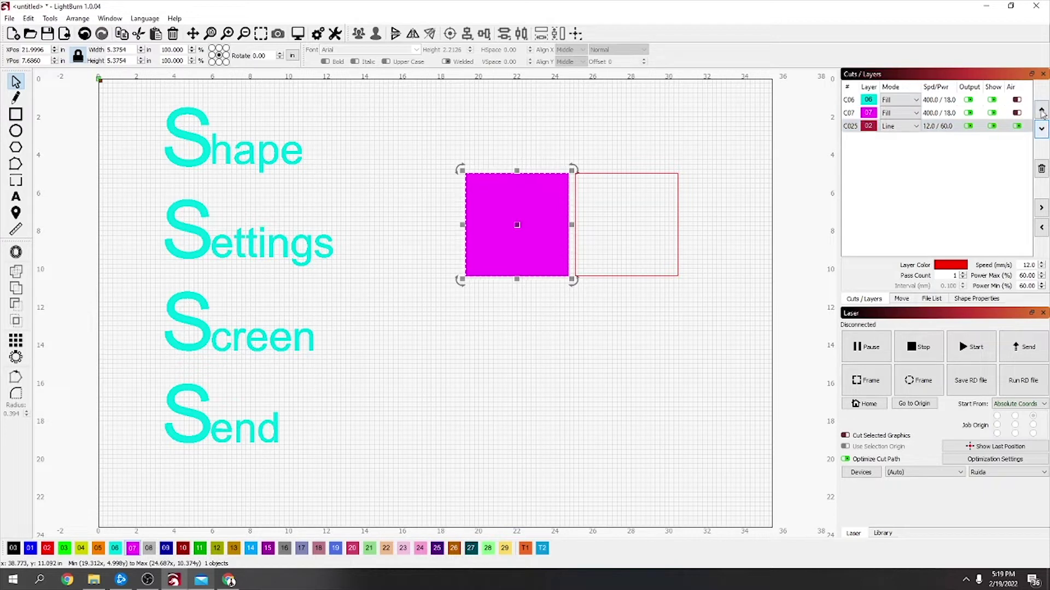
{"action": "left_click", "coordinate": [1042, 111]}
{"action": "left_click", "coordinate": [1042, 111]}
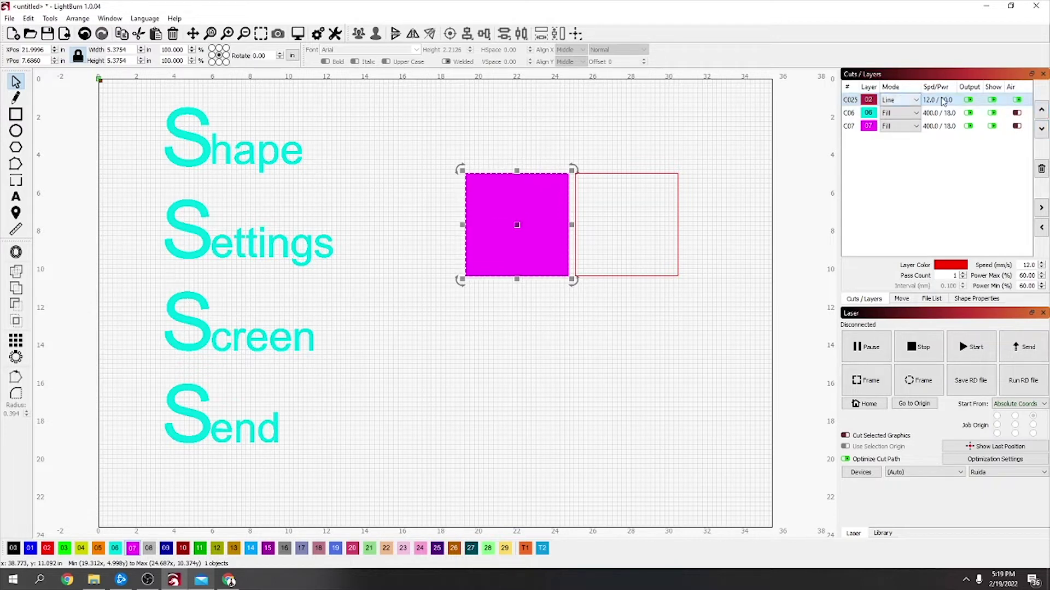
{"action": "left_click", "coordinate": [1041, 130]}
{"action": "left_click", "coordinate": [1039, 130]}
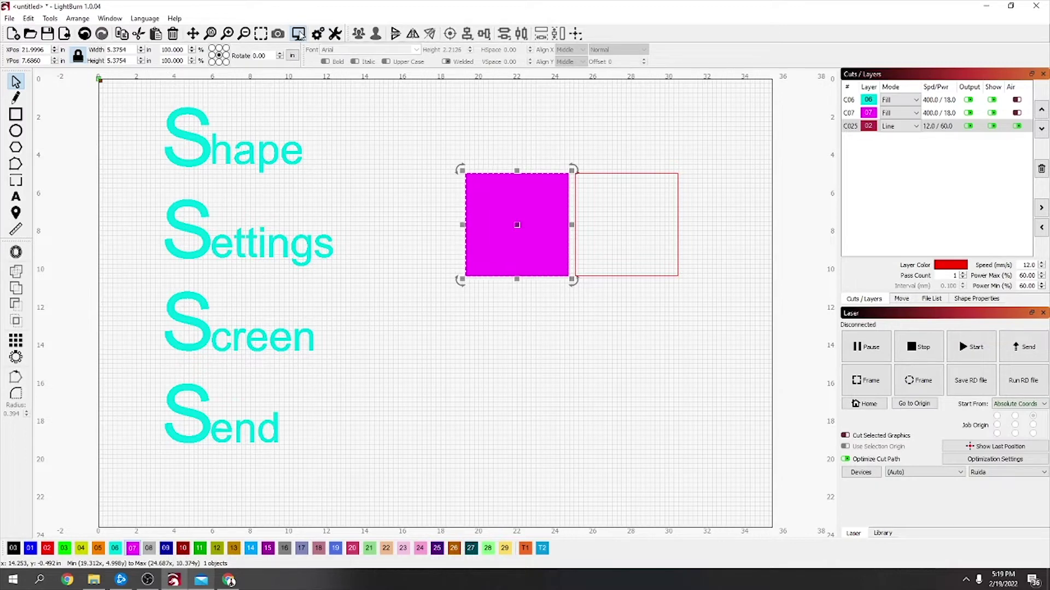
{"action": "left_click", "coordinate": [298, 34]}
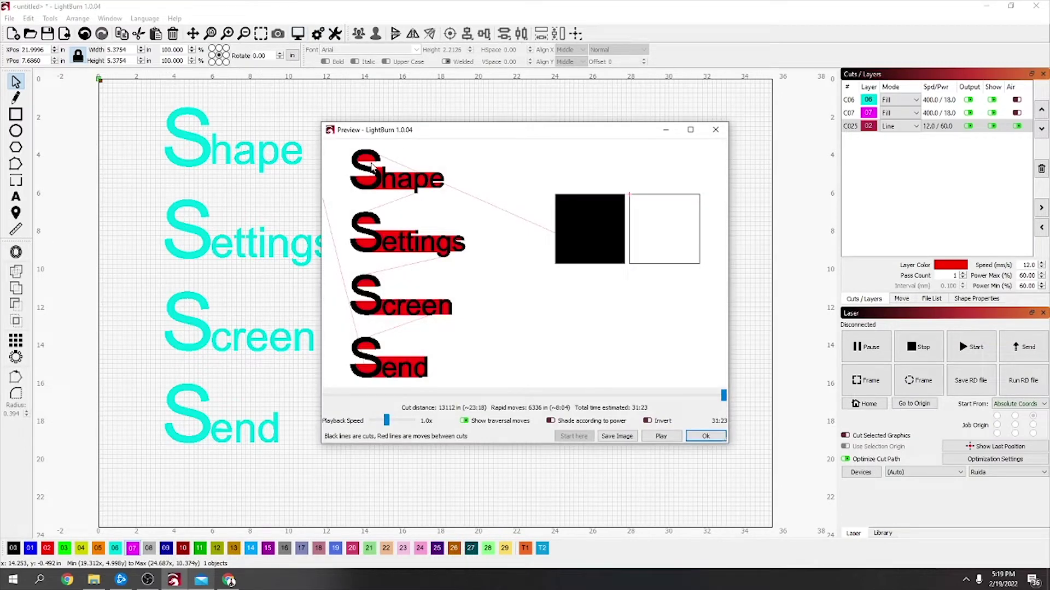
{"action": "scroll", "coordinate": [371, 167], "scroll_direction": "up", "scroll_amount": 2}
{"action": "scroll", "coordinate": [382, 178], "scroll_direction": "down", "scroll_amount": 1}
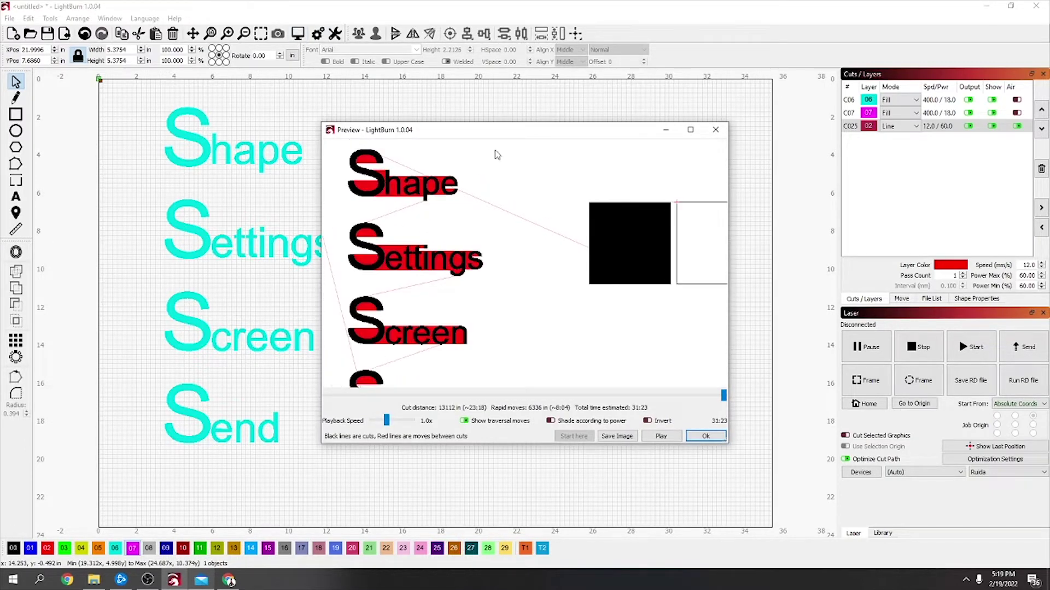
{"action": "left_click", "coordinate": [690, 130]}
{"action": "scroll", "coordinate": [377, 219], "scroll_direction": "down", "scroll_amount": 1}
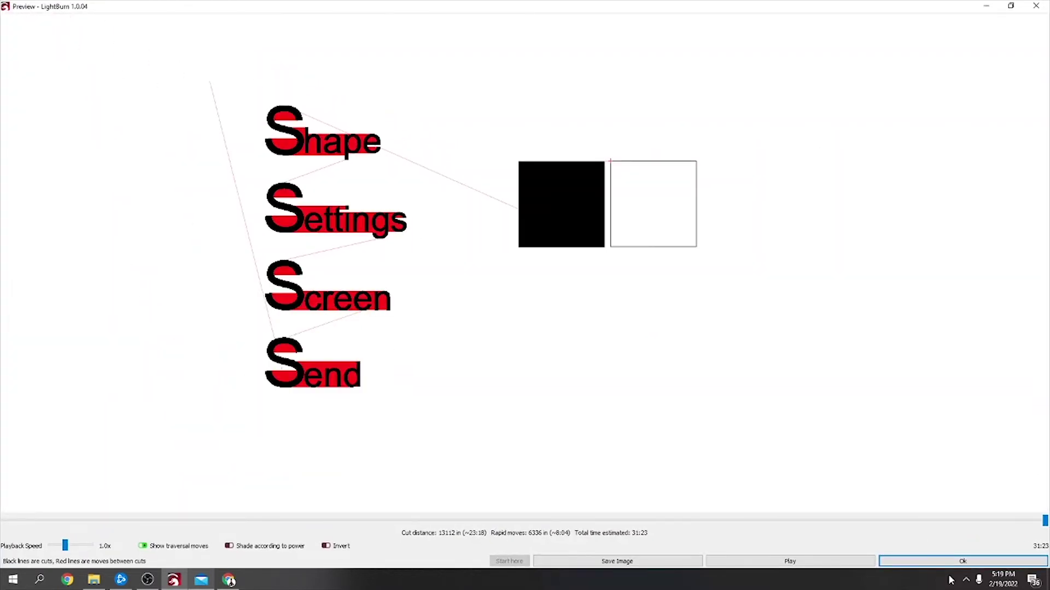
{"action": "mouse_move", "coordinate": [1044, 521]}
{"action": "left_mouse_down"}
{"action": "mouse_move", "coordinate": [6, 520]}
{"action": "mouse_move", "coordinate": [1021, 511]}
{"action": "left_mouse_up"}
{"action": "mouse_move", "coordinate": [1037, 525]}
{"action": "left_mouse_down"}
{"action": "mouse_move", "coordinate": [6, 520]}
{"action": "mouse_move", "coordinate": [998, 540]}
{"action": "mouse_move", "coordinate": [1045, 528]}
{"action": "left_mouse_up"}
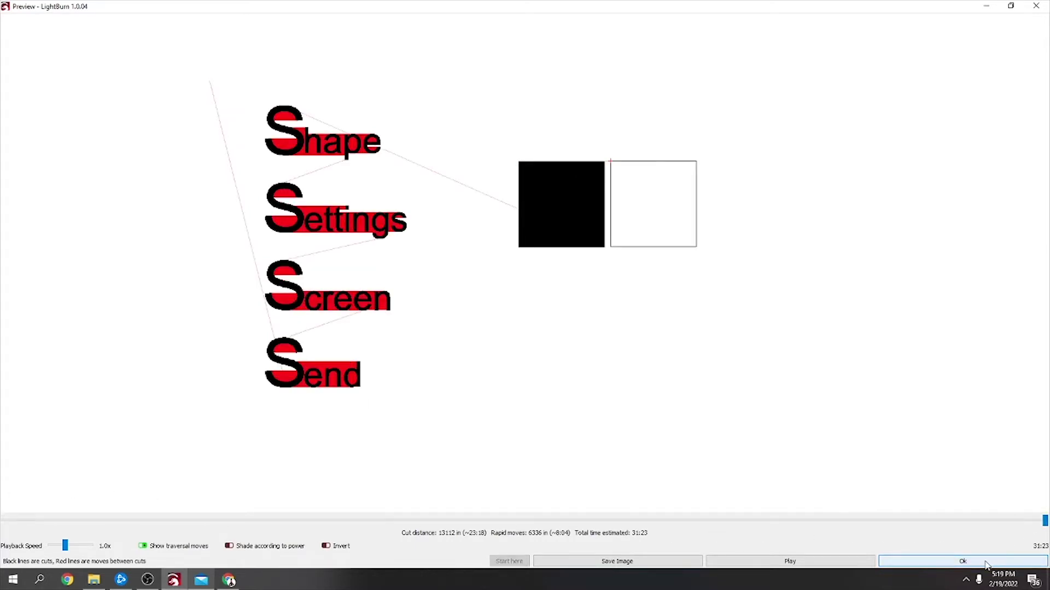
{"action": "left_click", "coordinate": [962, 561]}
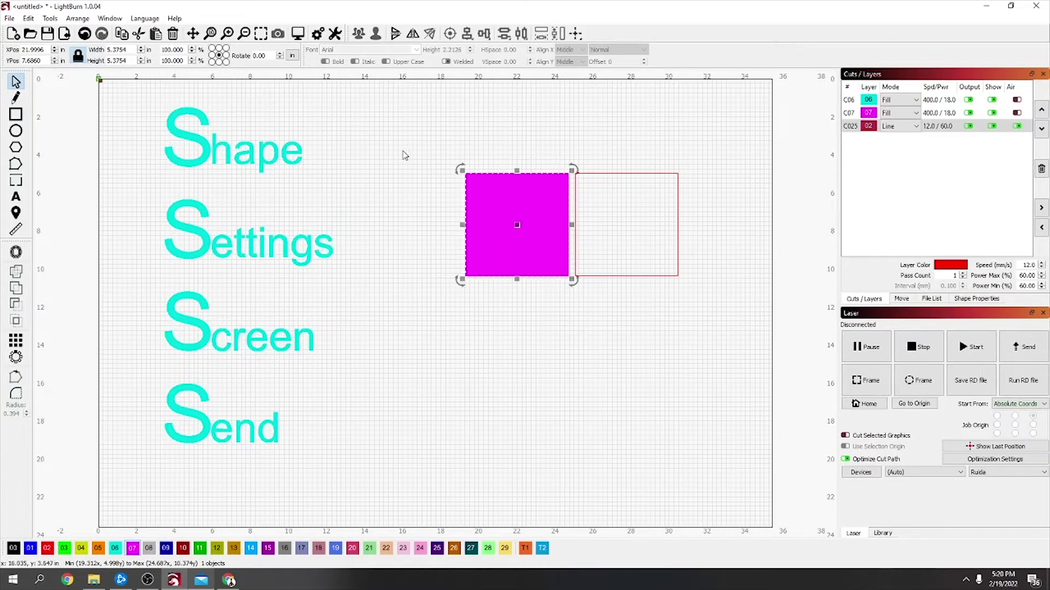
{"action": "left_click", "coordinate": [302, 36]}
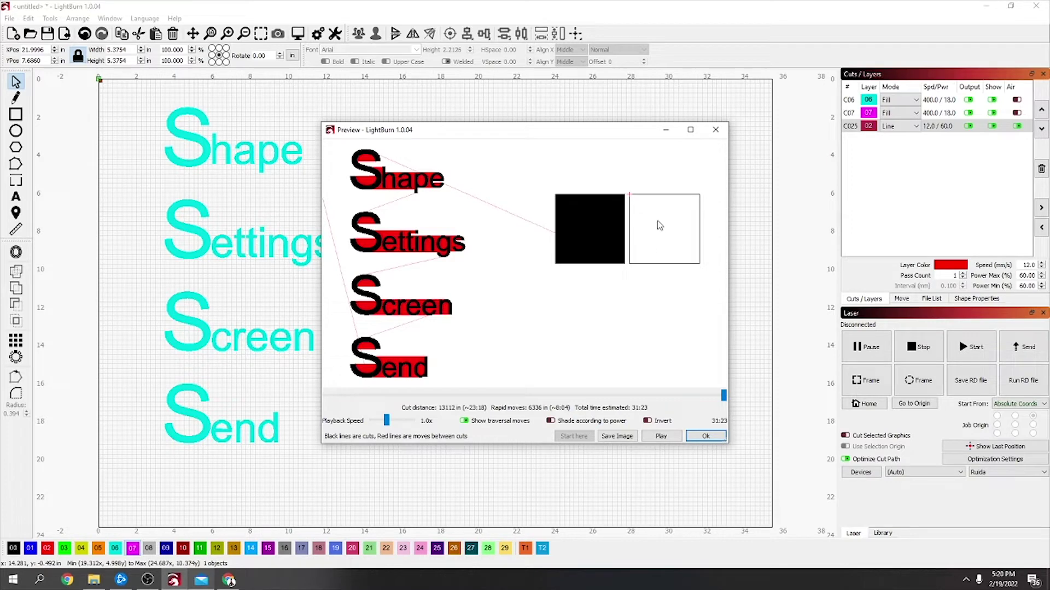
{"action": "left_click", "coordinate": [716, 129]}
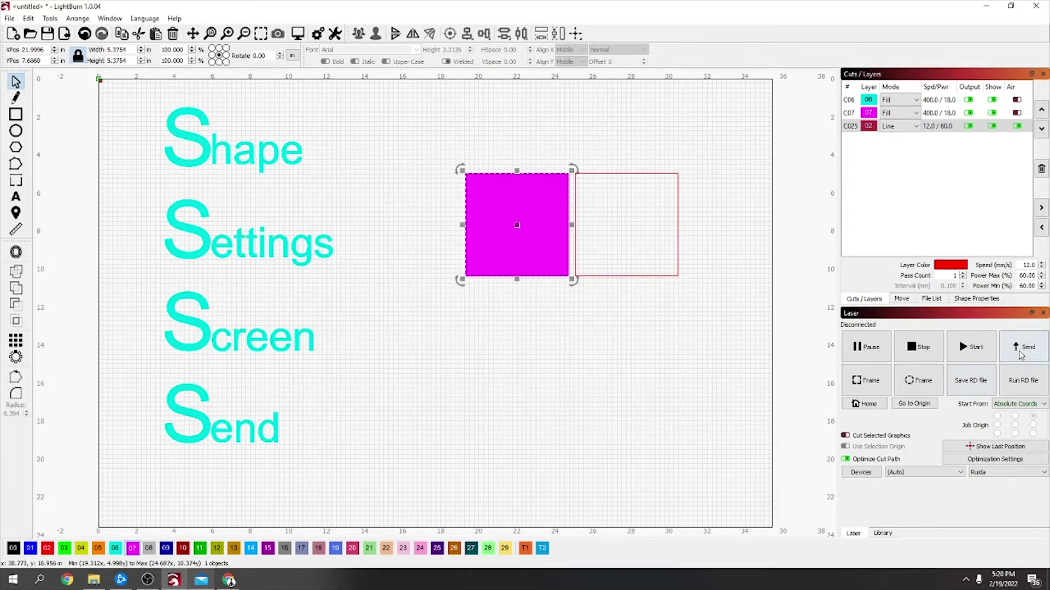